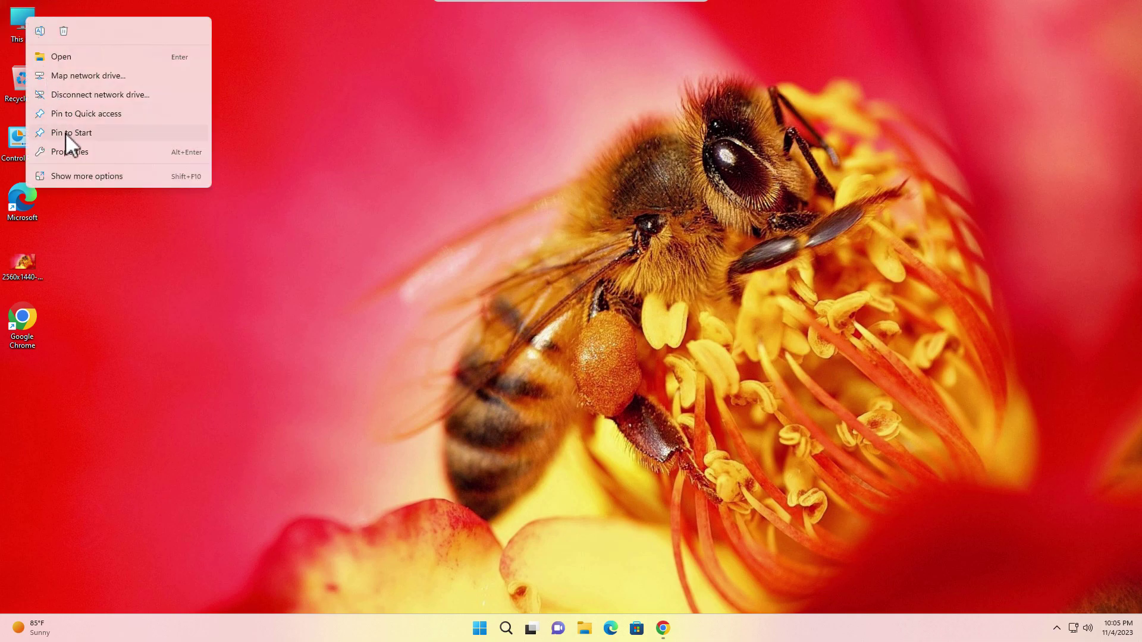
# Check the current Windows 11 Pro version (22H2) on the About page, then close it
pyautogui.click(69, 151)
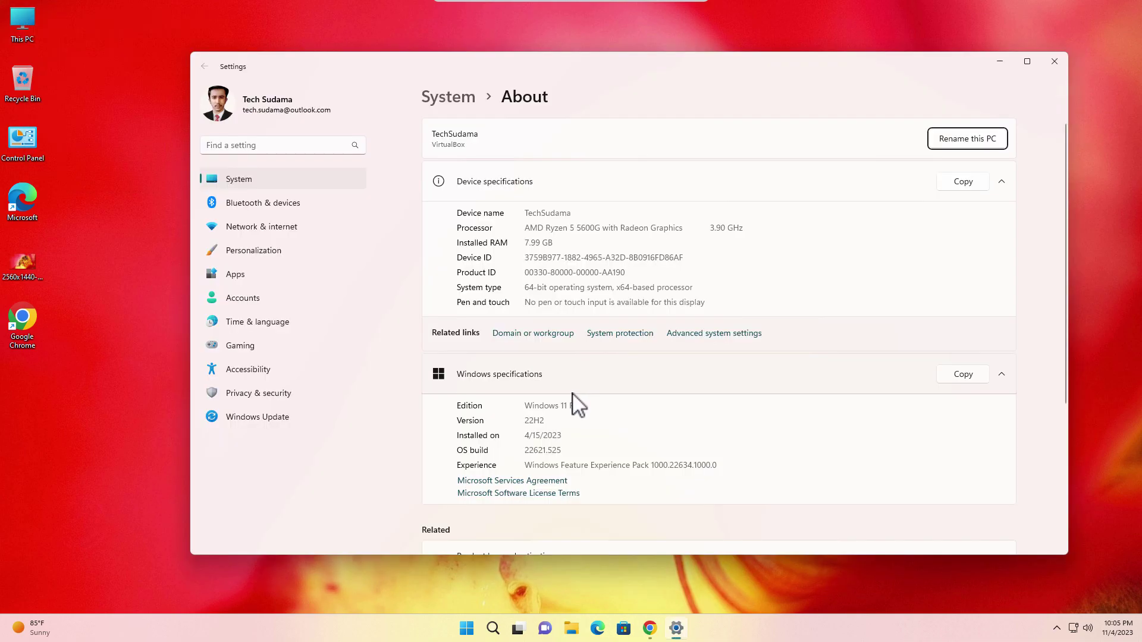
pyautogui.doubleClick(533, 420)
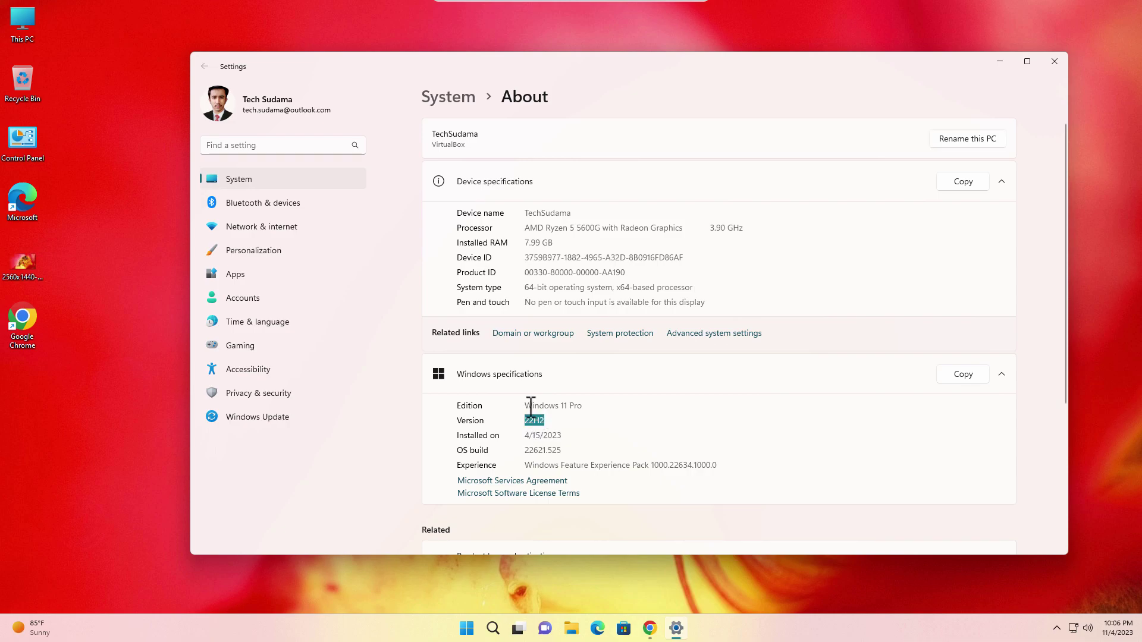
pyautogui.click(547, 408)
pyautogui.moveTo(547, 408); pyautogui.dragTo(588, 408)
pyautogui.doubleClick(535, 422)
pyautogui.click(1054, 61)
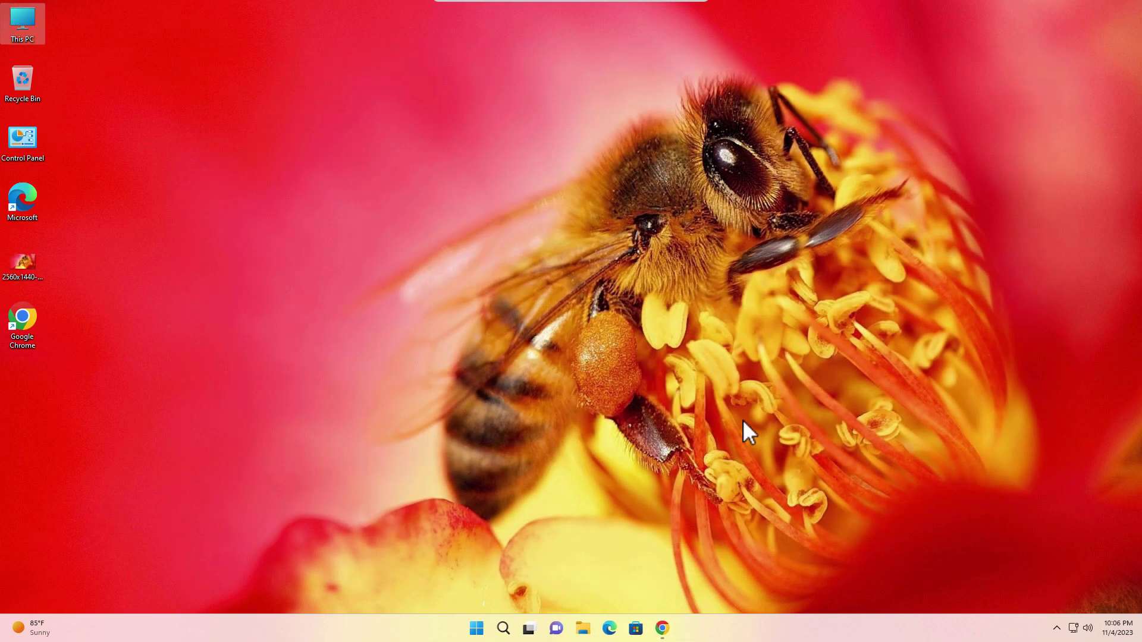
# In Chrome, go to Microsoft's Download Windows 11 page and choose the multi-edition x64 ISO
pyautogui.click(663, 628)
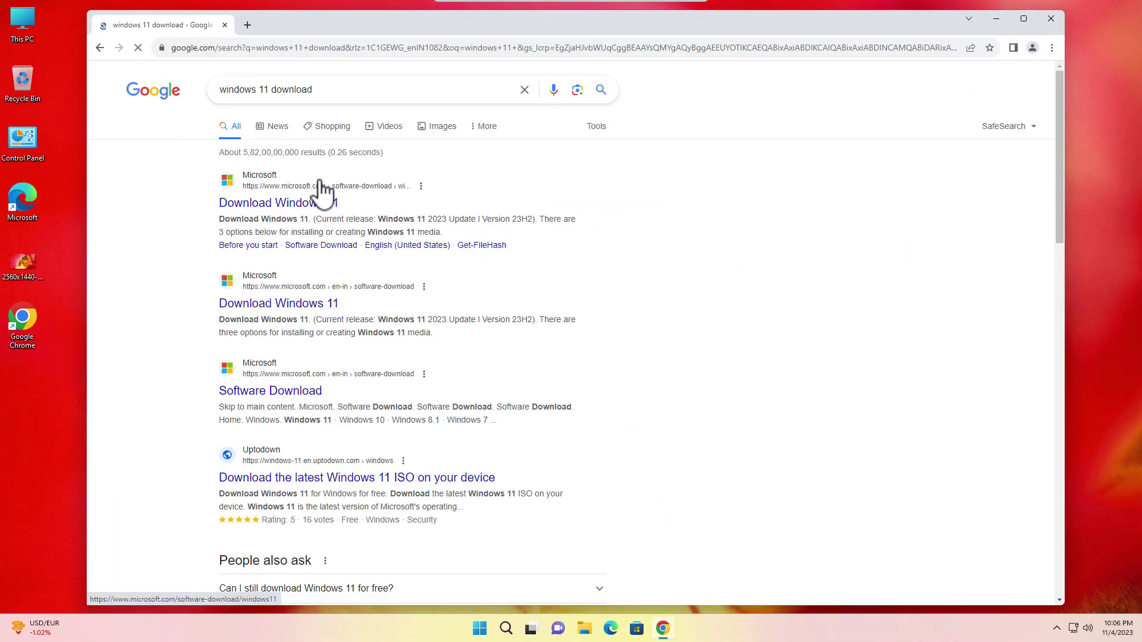
pyautogui.click(292, 207)
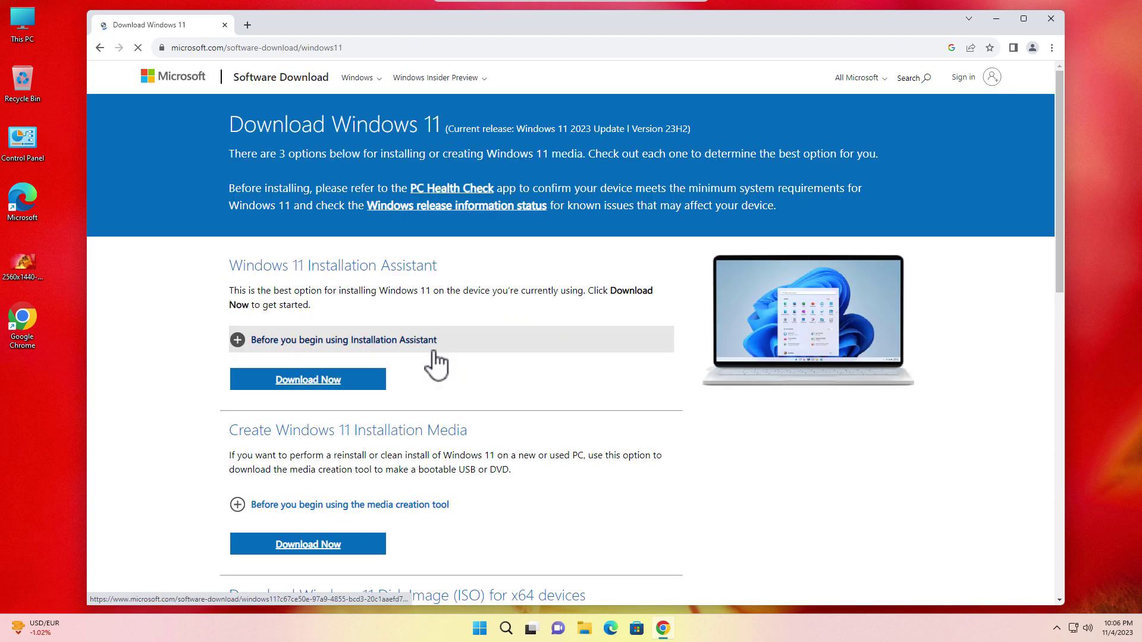
pyautogui.scroll(-1, 437, 424)
pyautogui.scroll(-4, 434, 422)
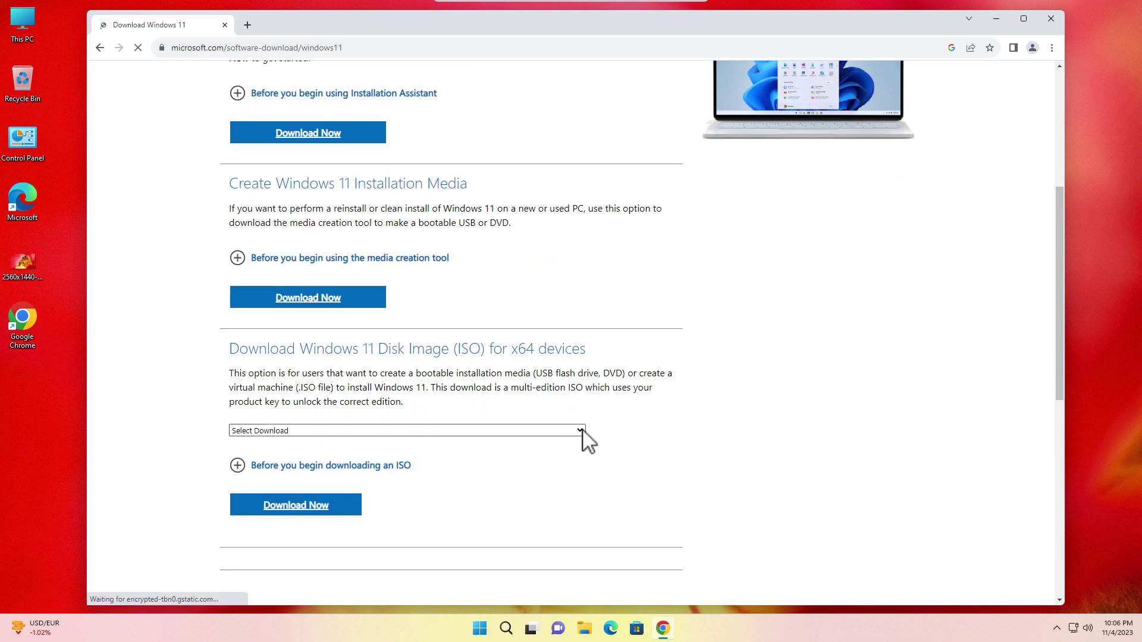
pyautogui.click(580, 431)
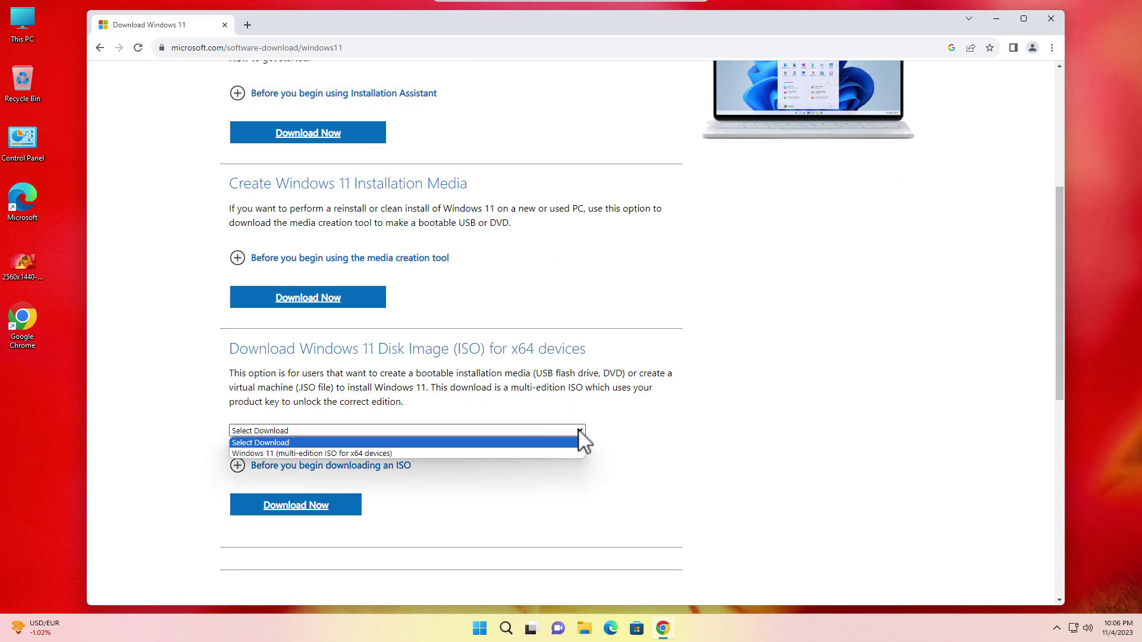
pyautogui.click(351, 454)
pyautogui.click(304, 505)
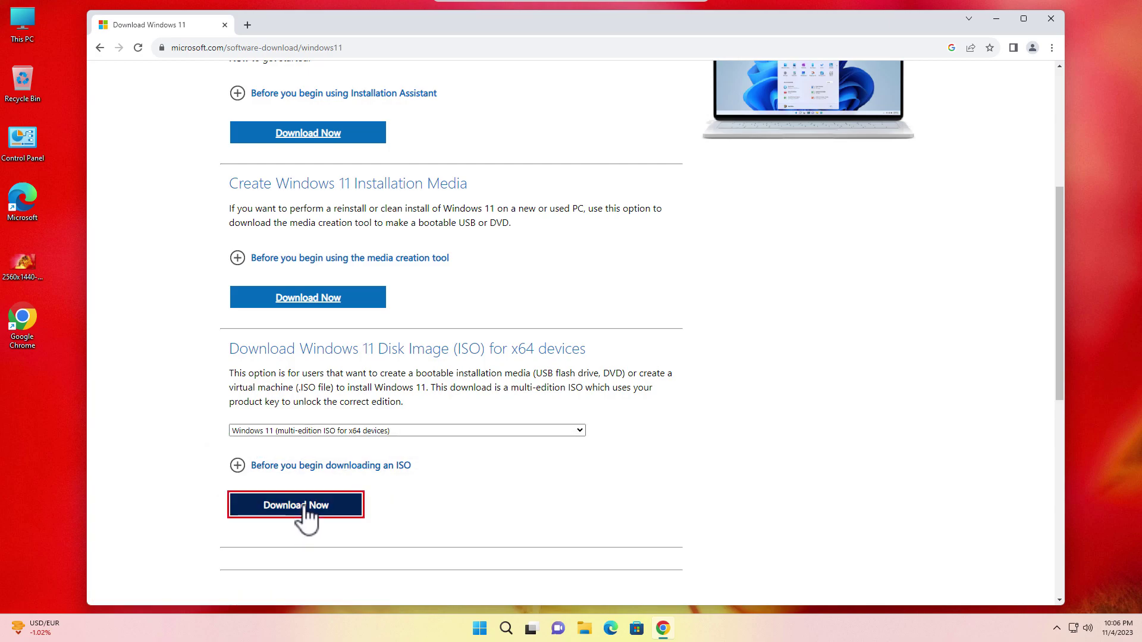
# Select English (United States) as the product language to get the 64-bit ISO download
pyautogui.click(452, 281)
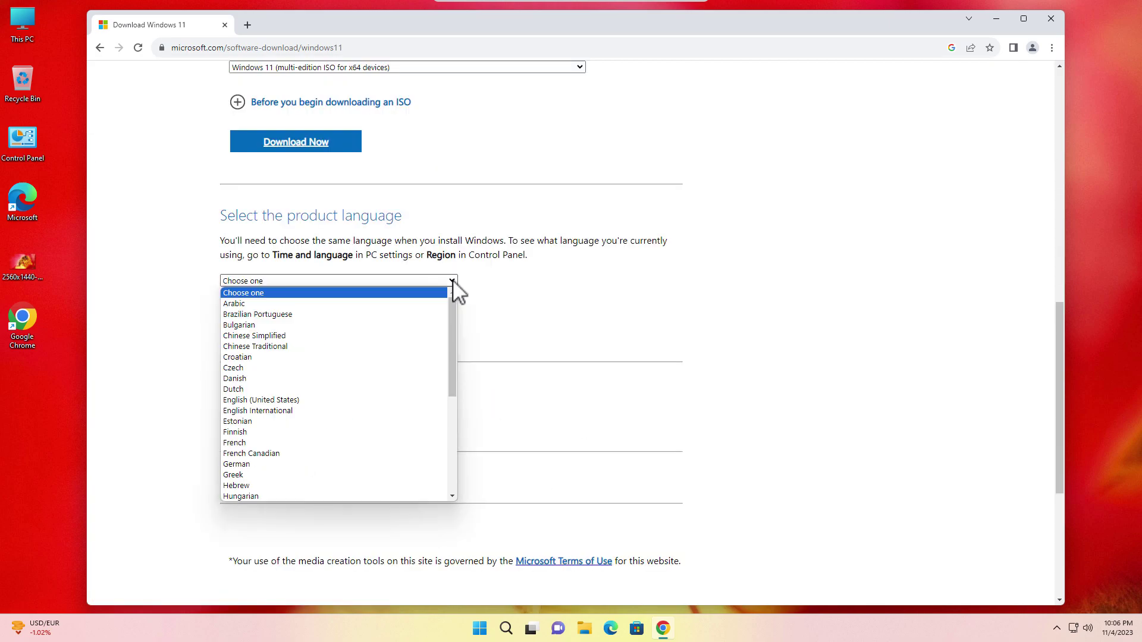
pyautogui.click(288, 401)
pyautogui.click(272, 345)
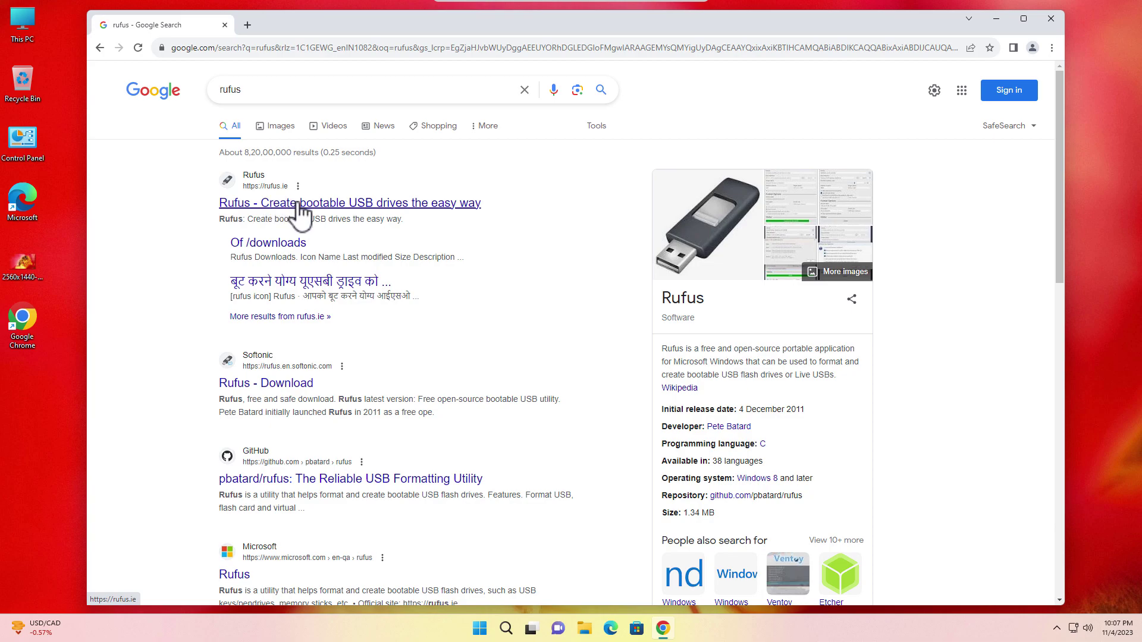
# Download the standard rufus-4.3.exe release from the Rufus website
pyautogui.click(300, 215)
pyautogui.scroll(-5, 451, 327)
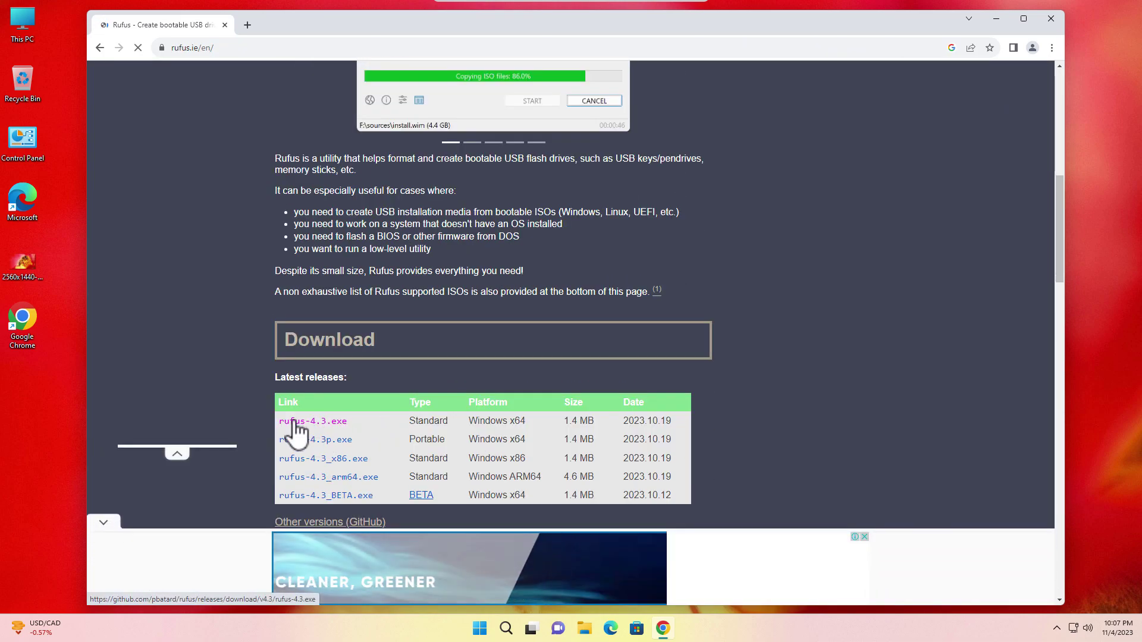
pyautogui.click(315, 424)
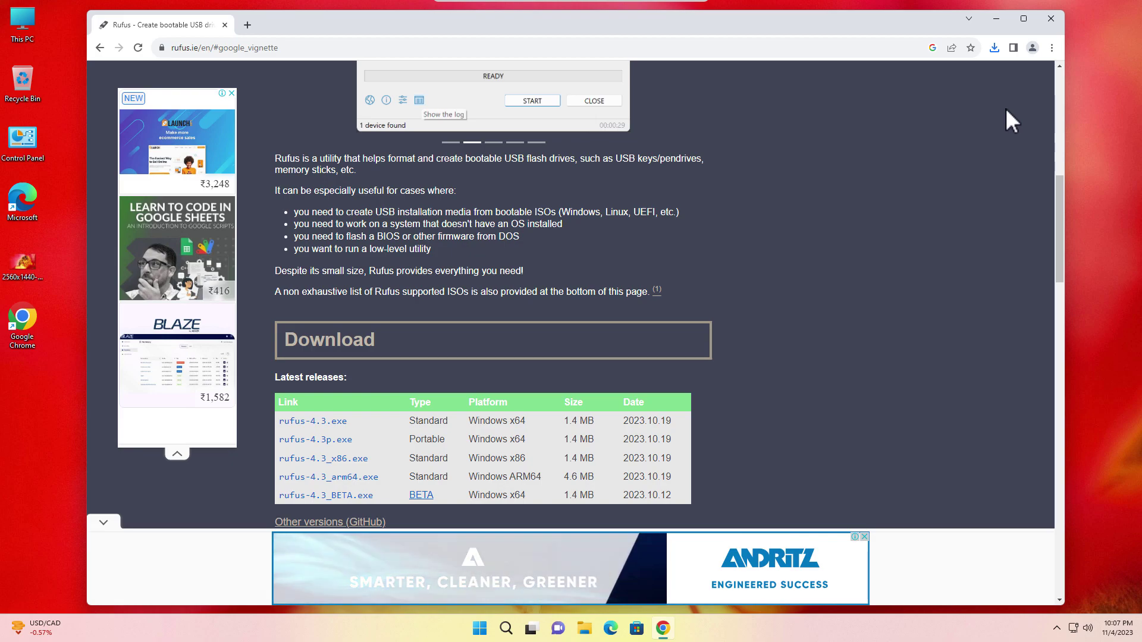
# Close Chrome and launch rufus-4.3 from Downloads, allowing its online update check
pyautogui.click(1052, 19)
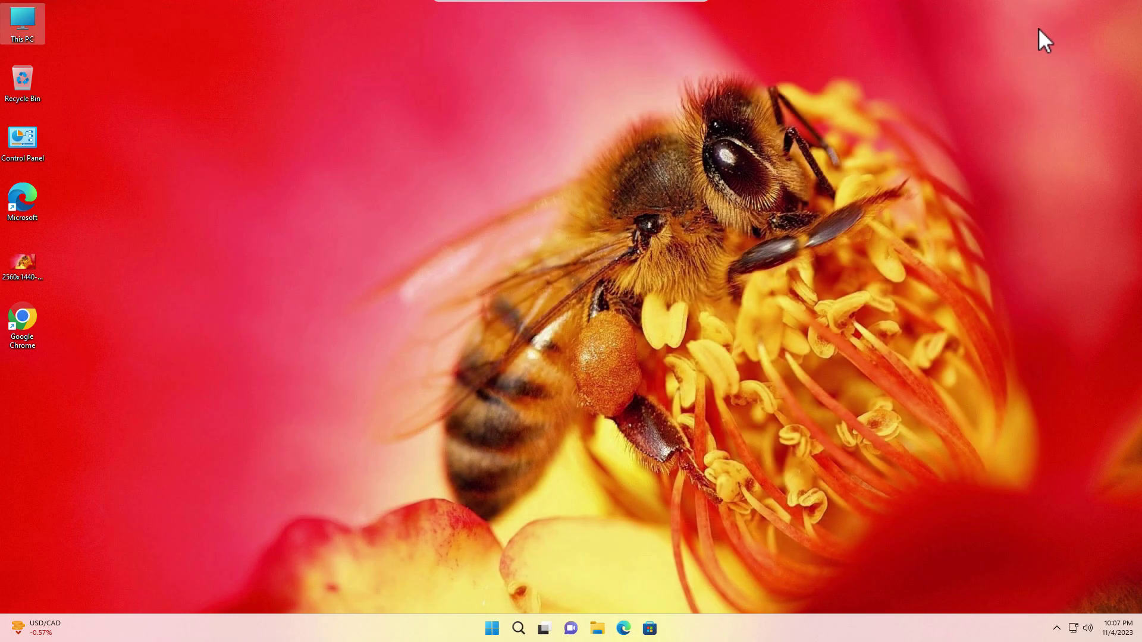
pyautogui.click(597, 628)
pyautogui.click(337, 209)
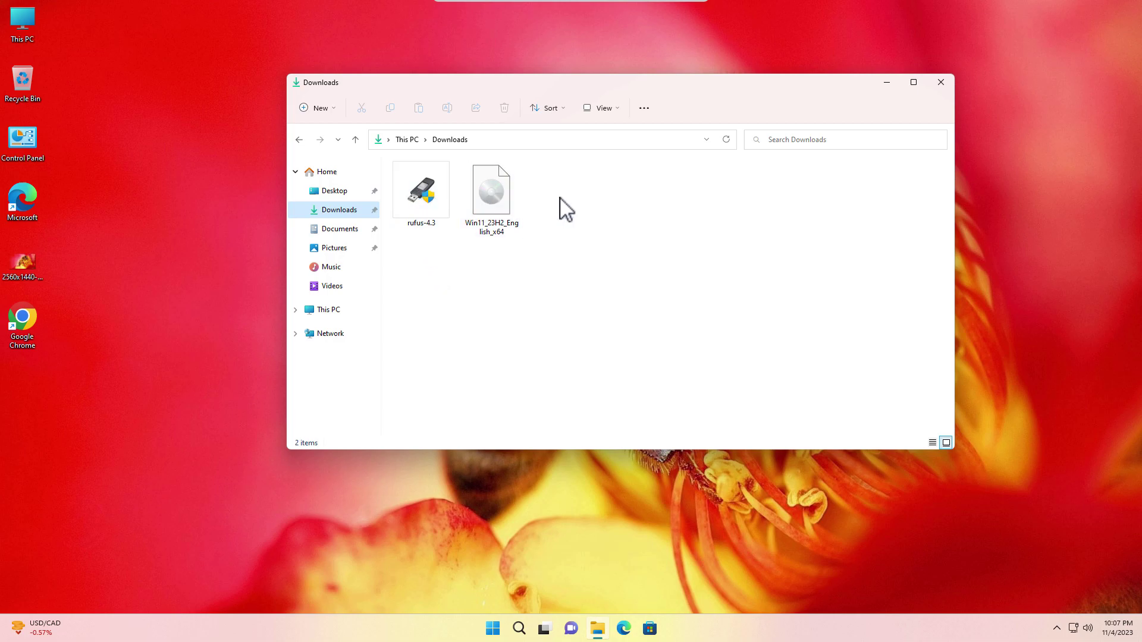
pyautogui.doubleClick(418, 187)
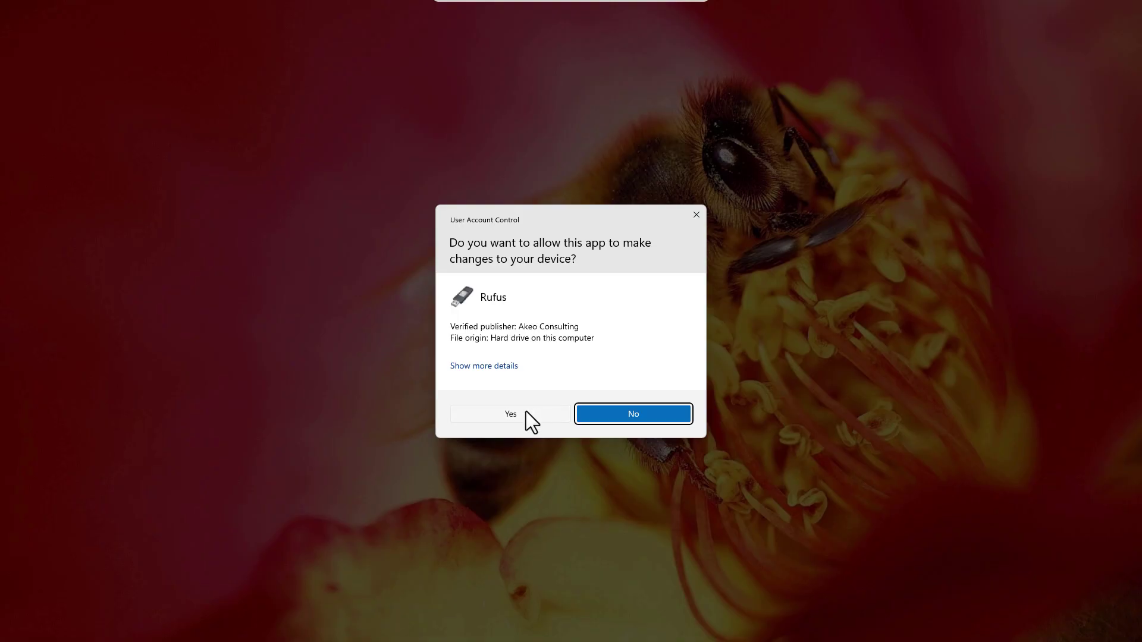
pyautogui.click(526, 413)
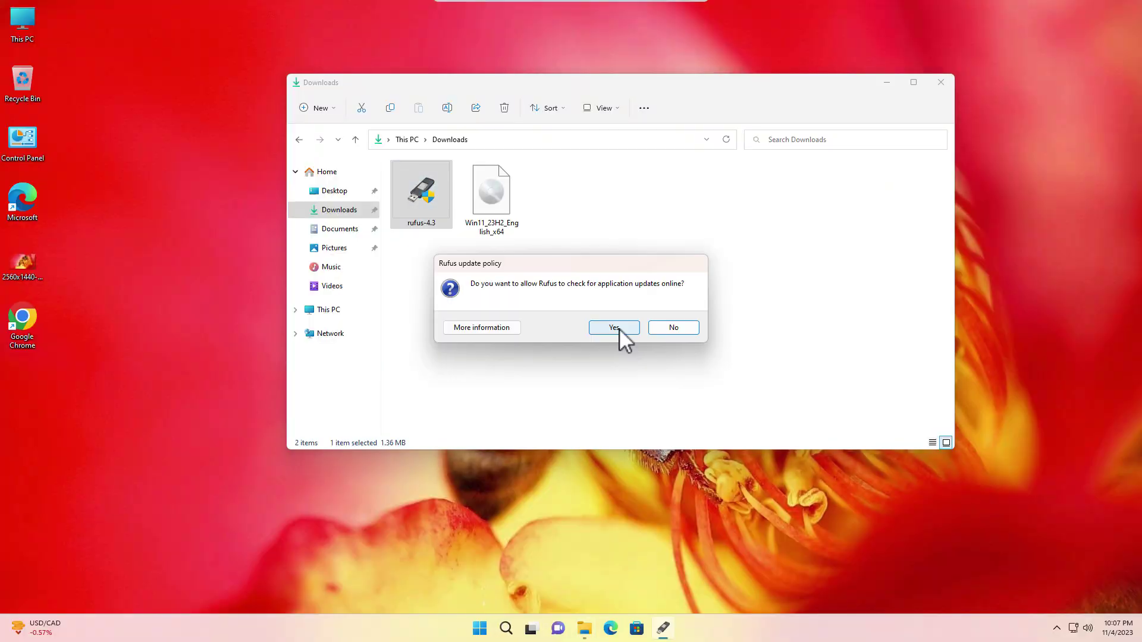
pyautogui.click(619, 328)
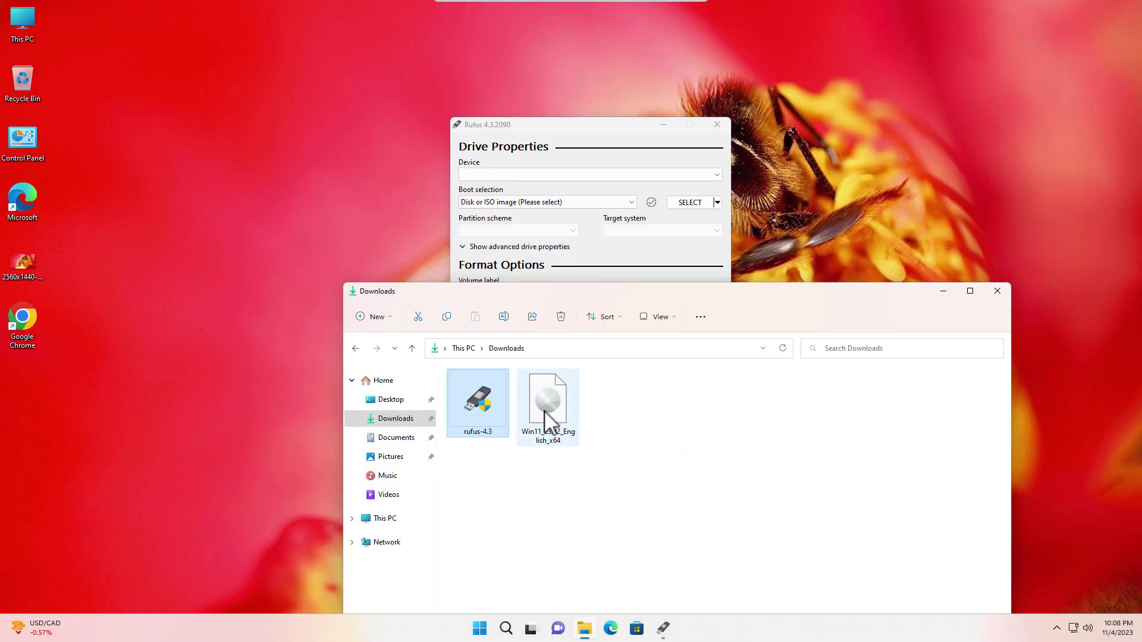
# Drag Win11_23H2_English_x64.iso onto Rufus as the boot image, then close Downloads
pyautogui.moveTo(544, 416)
pyautogui.mouseDown()
pyautogui.moveTo(553, 392)
pyautogui.moveTo(536, 253)
pyautogui.mouseUp()
pyautogui.moveTo(533, 203); pyautogui.dragTo(533, 199)
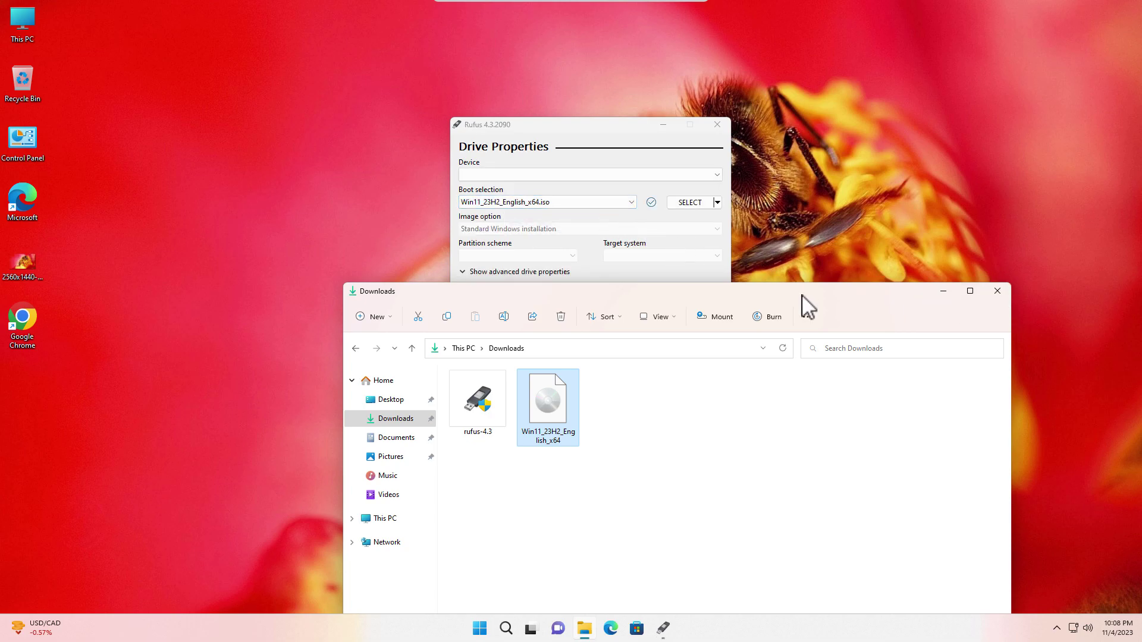
pyautogui.moveTo(803, 297); pyautogui.dragTo(764, 127)
pyautogui.click(965, 125)
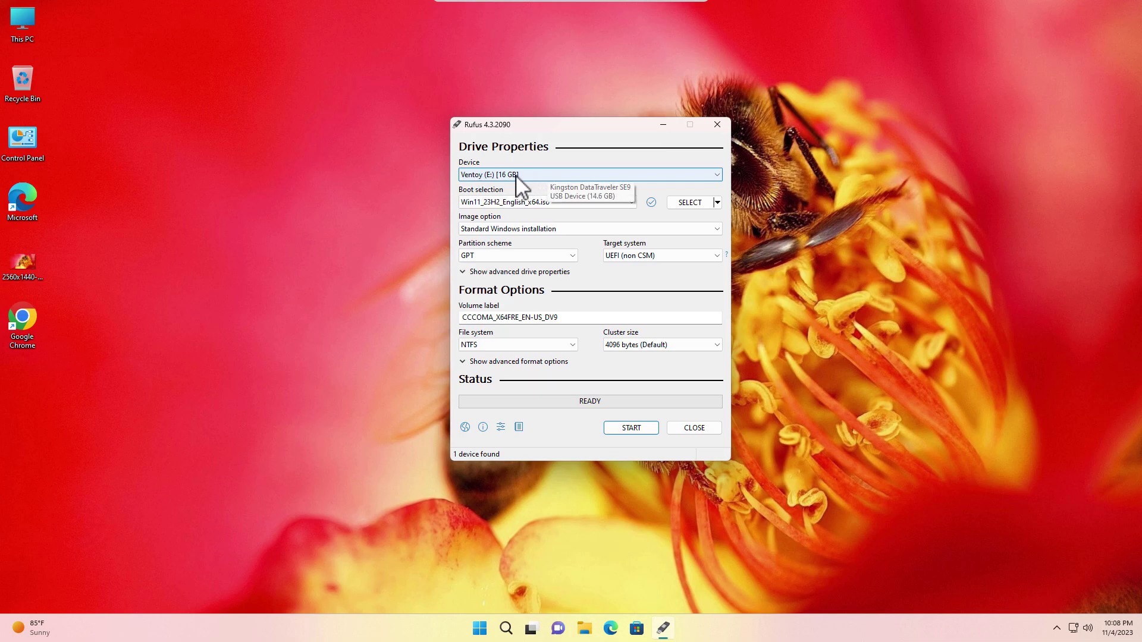
# Start writing with TPM/Secure Boot and Microsoft-account requirements removed and a local account, accepting both warnings
pyautogui.click(630, 432)
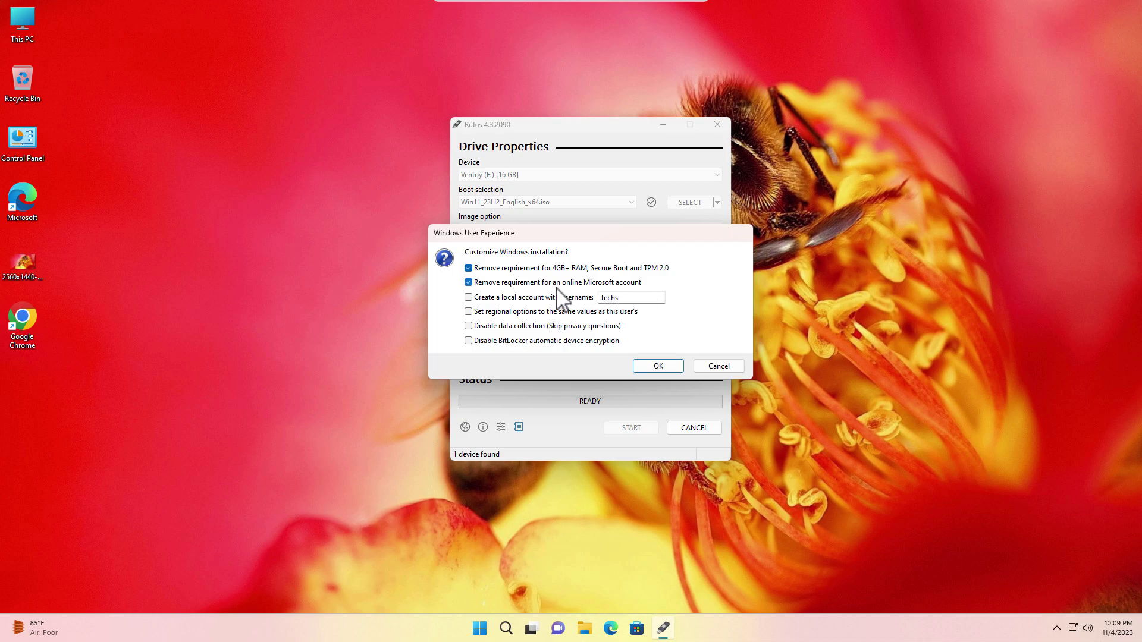
pyautogui.click(468, 297)
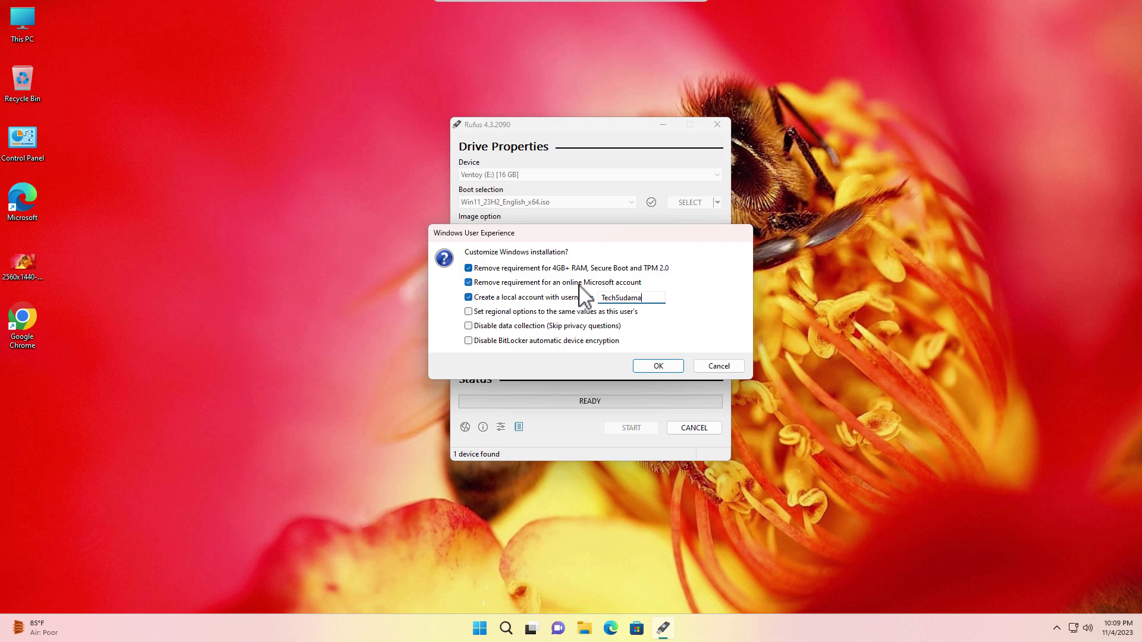
pyautogui.click(659, 366)
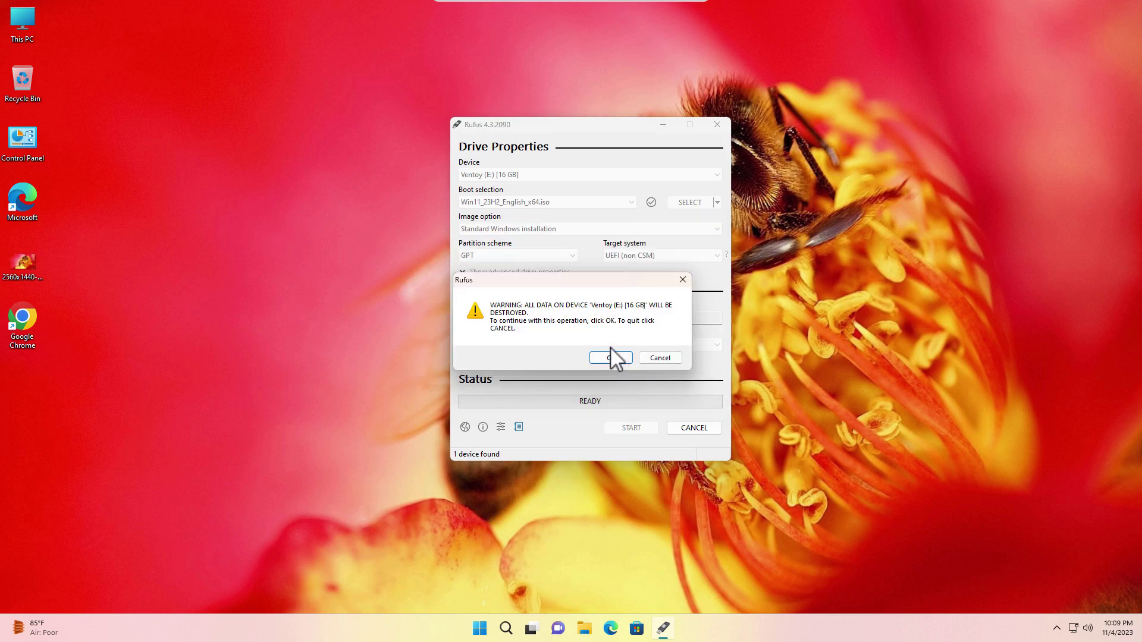
pyautogui.click(612, 358)
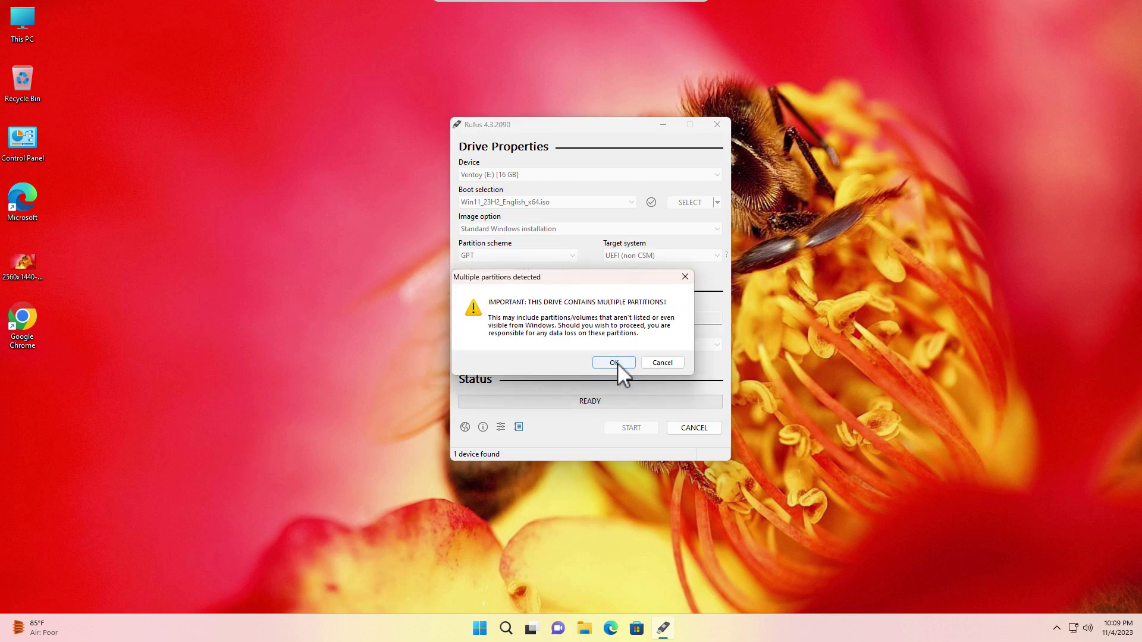
pyautogui.click(615, 363)
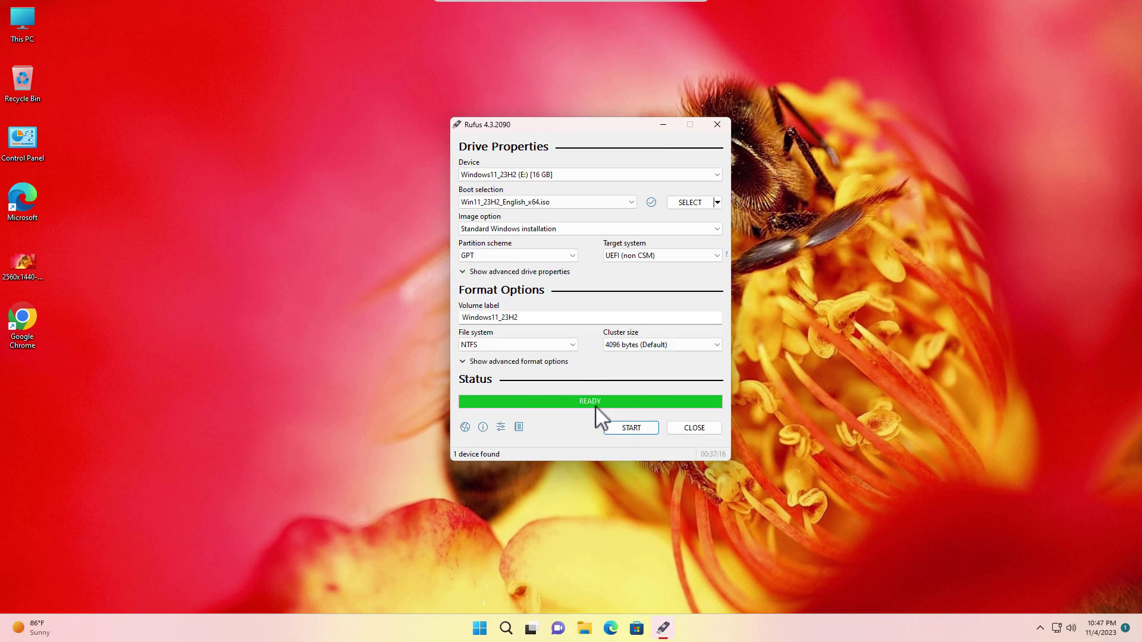
# Close Rufus once the status bar shows READY
pyautogui.click(696, 429)
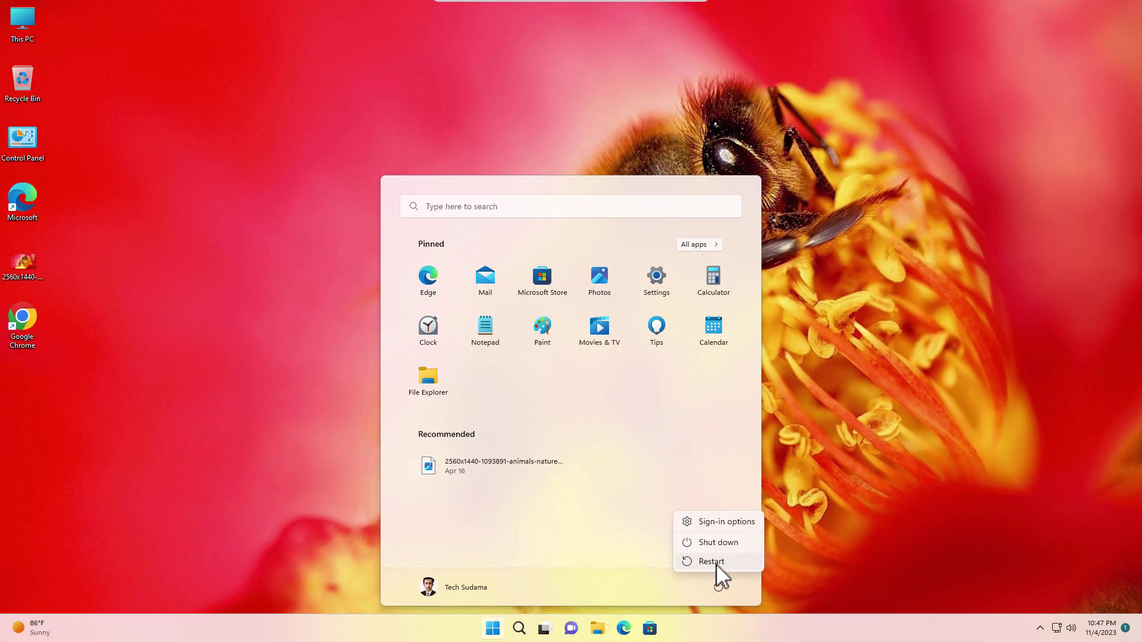
# Restart the PC and choose the USB drive as the boot device
pyautogui.click(716, 563)
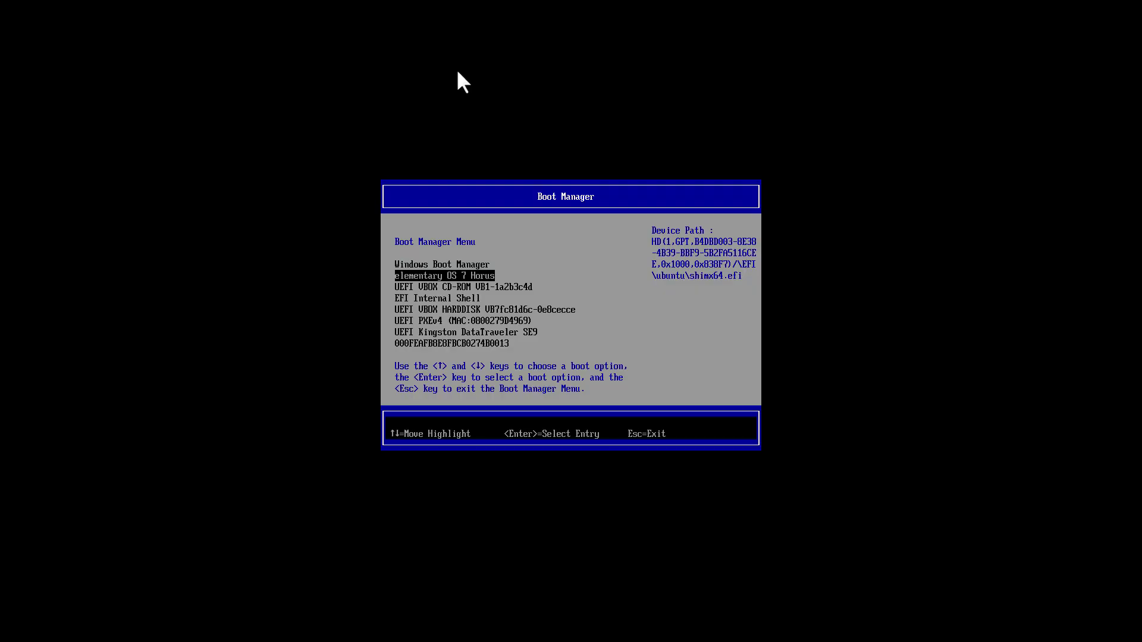
pyautogui.press('Down')
pyautogui.press('Down')
pyautogui.press('Down')
pyautogui.press('Down')
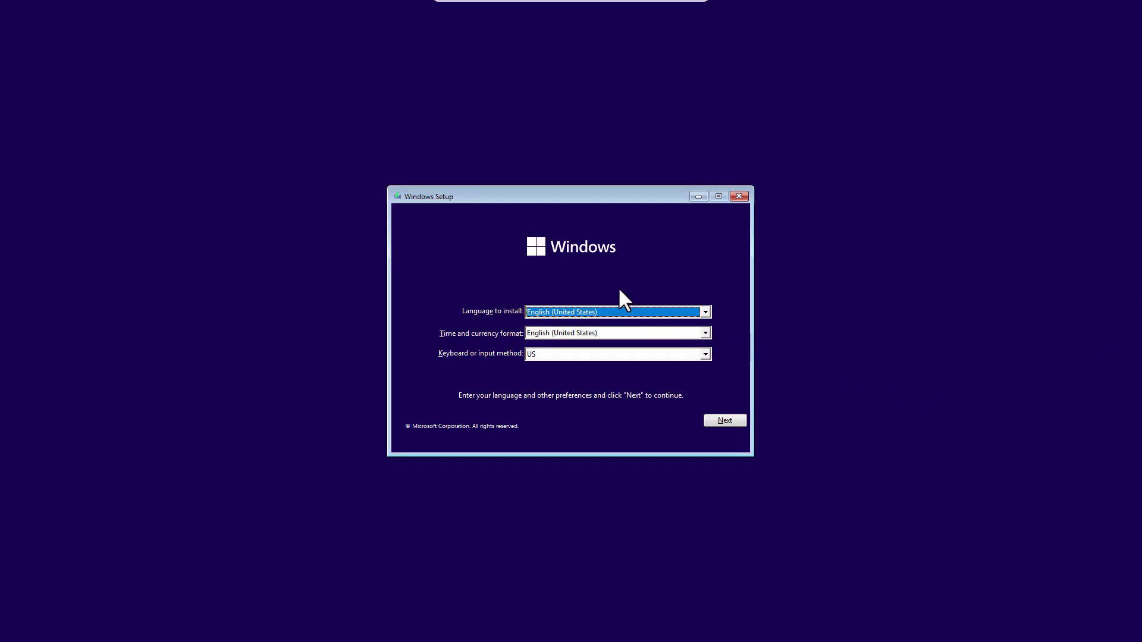
# Start Install now without a product key, pick Windows 11 Pro, and accept the license terms
pyautogui.click(727, 421)
pyautogui.click(569, 329)
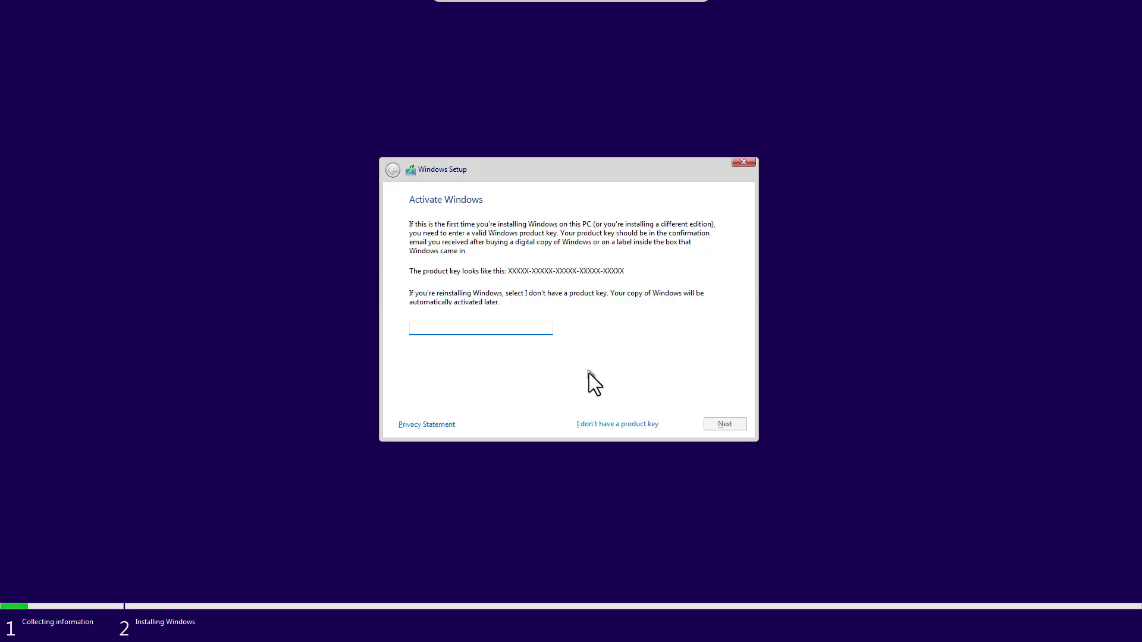
pyautogui.click(611, 424)
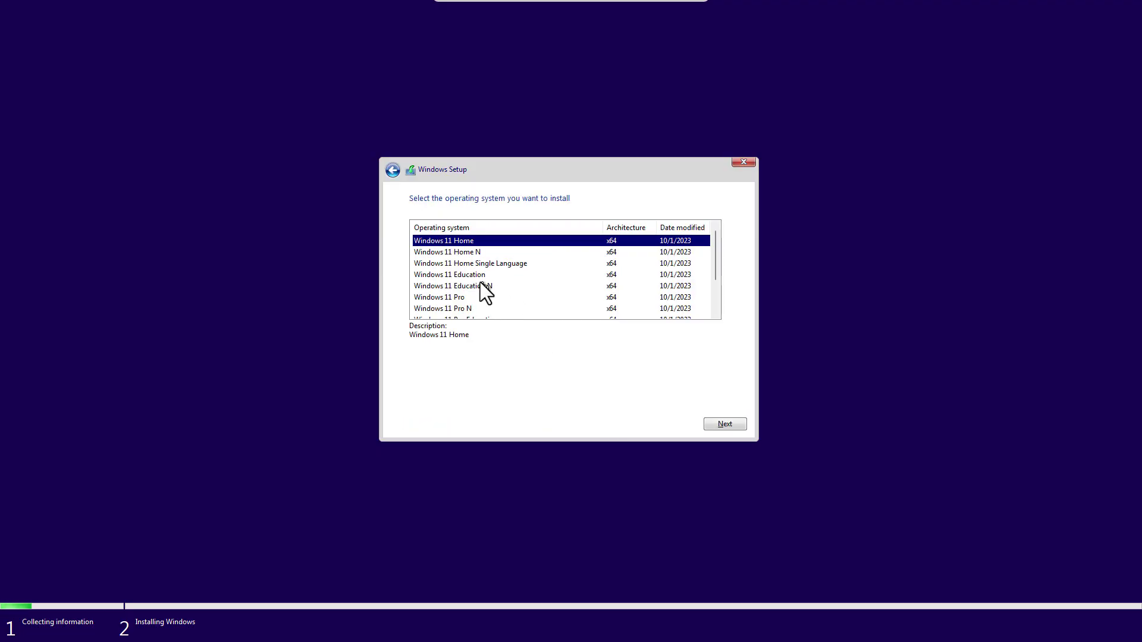
pyautogui.click(458, 298)
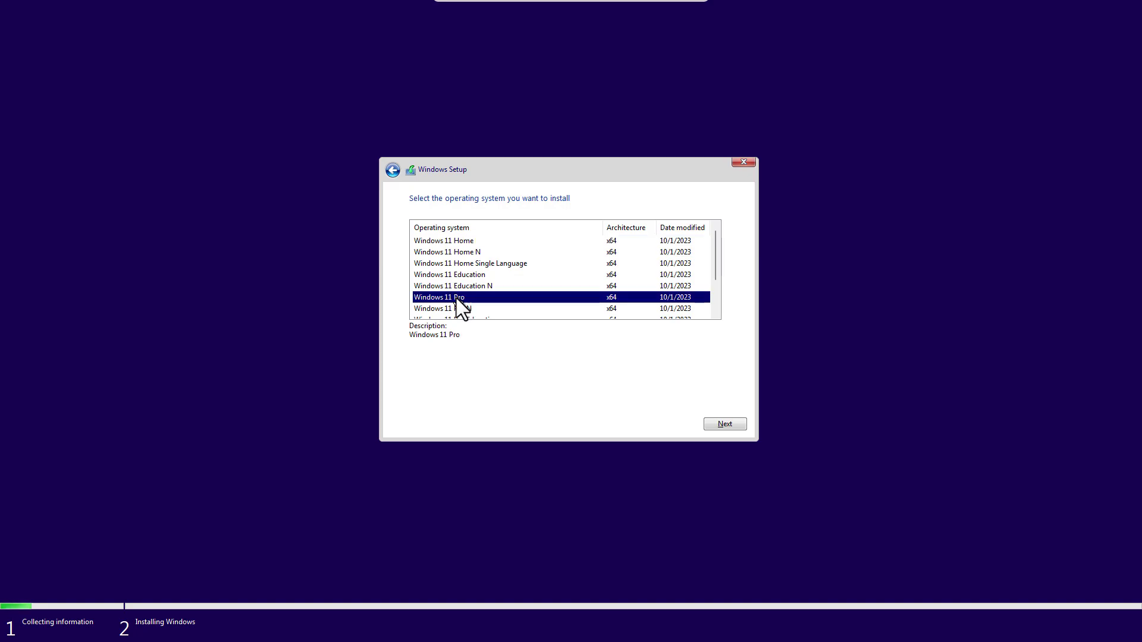
pyautogui.click(724, 424)
pyautogui.click(451, 404)
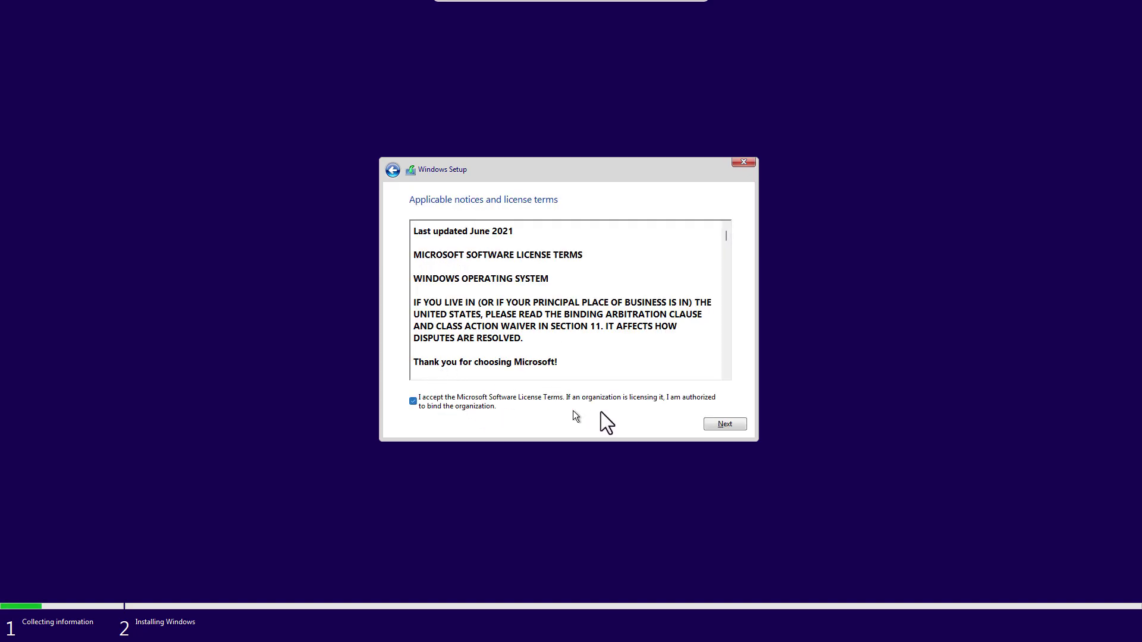
pyautogui.click(724, 424)
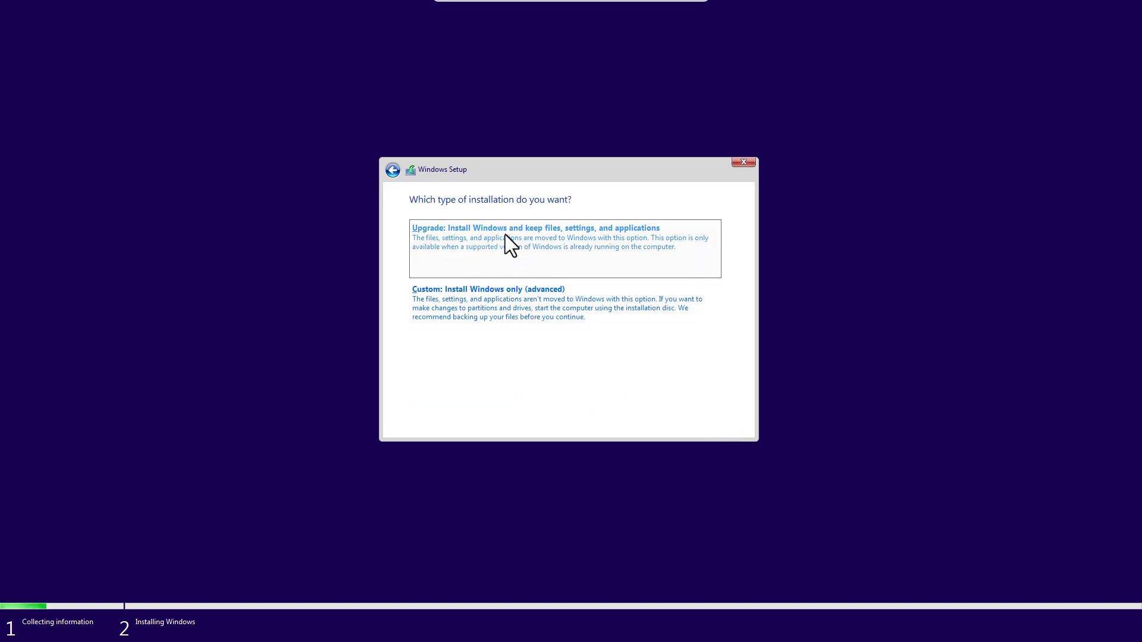
# Choose Custom install, format Drive 0 Partition 3, and install Windows onto it
pyautogui.click(512, 300)
pyautogui.click(512, 297)
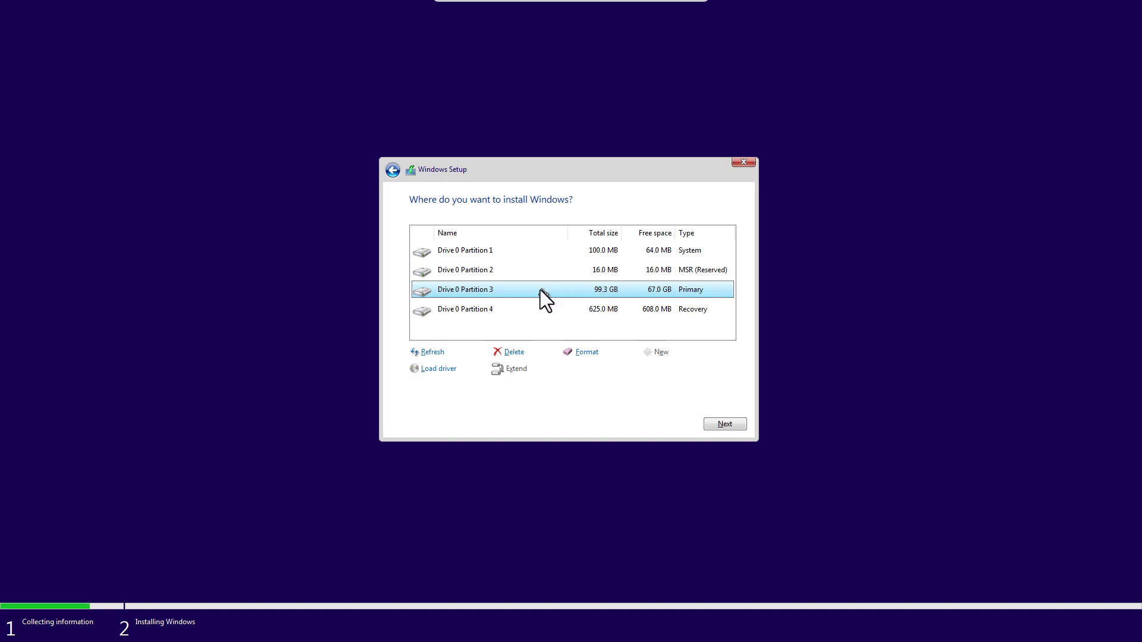
pyautogui.click(588, 351)
pyautogui.click(648, 369)
pyautogui.click(724, 424)
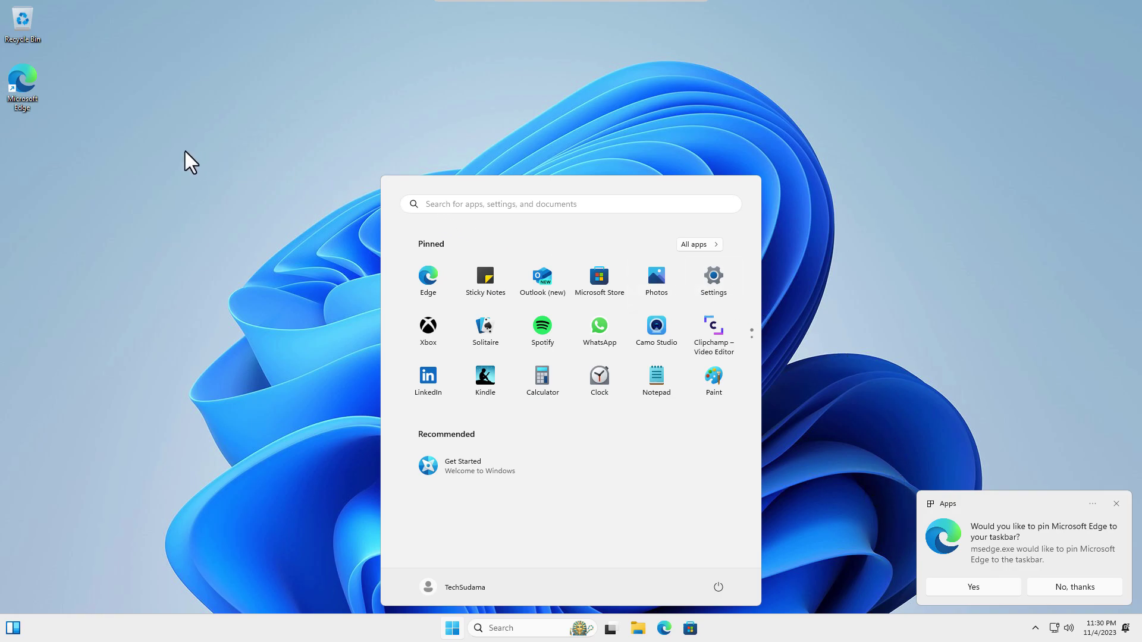
# Open Settings > System > About showing Windows 11 Pro 23H2, OS build 22631.2428
pyautogui.click(713, 279)
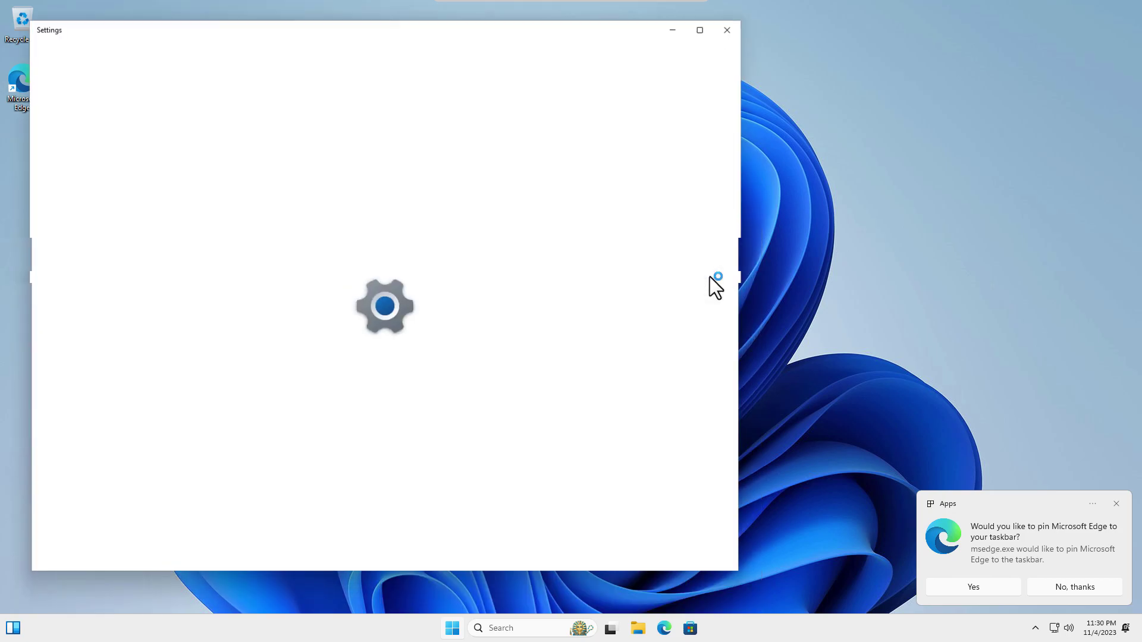
pyautogui.click(88, 177)
pyautogui.click(285, 527)
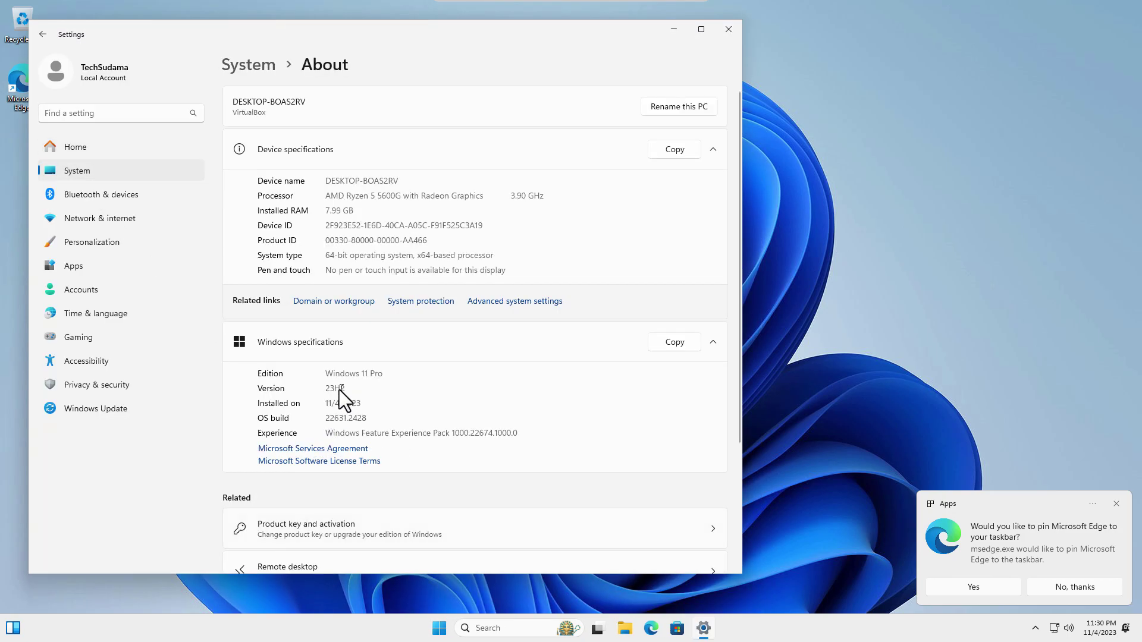